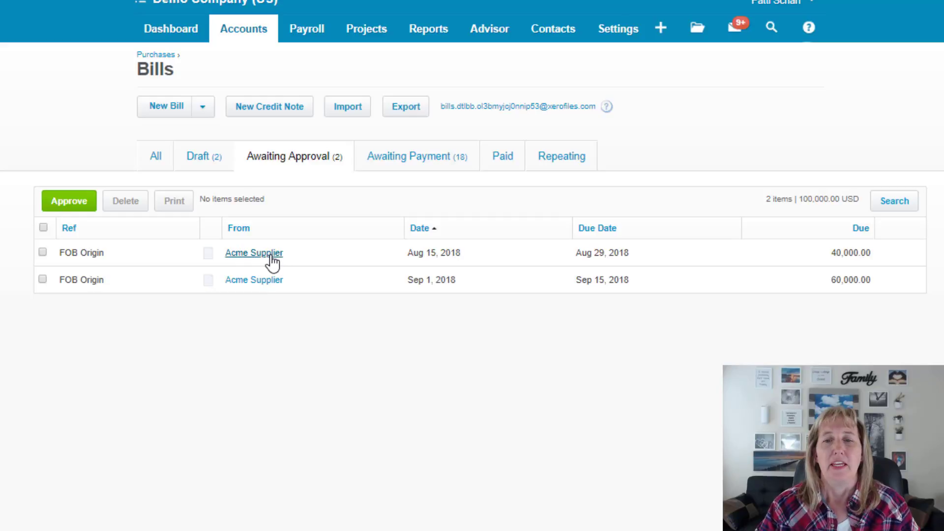
# Open Acme Supplier's FOB Origin bill dated Aug 15, 2018 for 40% of the order and approve it despite the duplicate reference.
pyautogui.moveTo(268, 266)
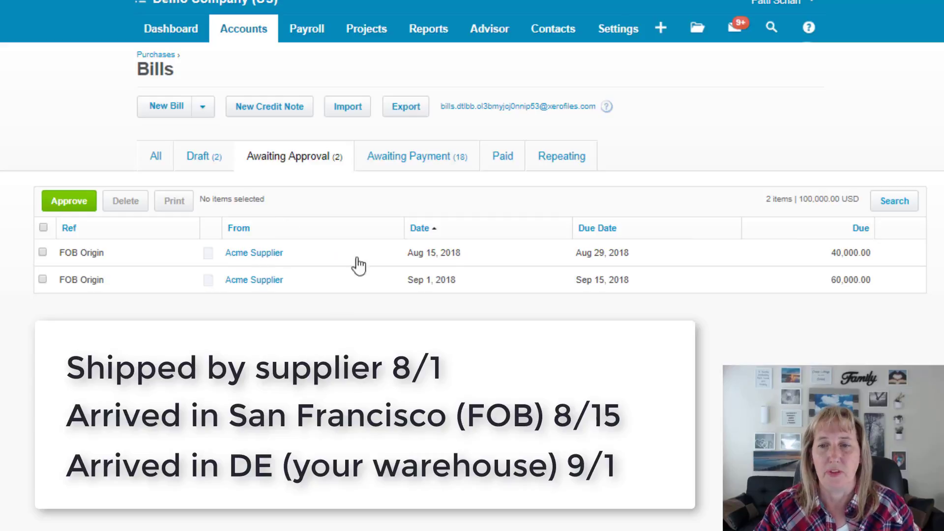
pyautogui.click(259, 264)
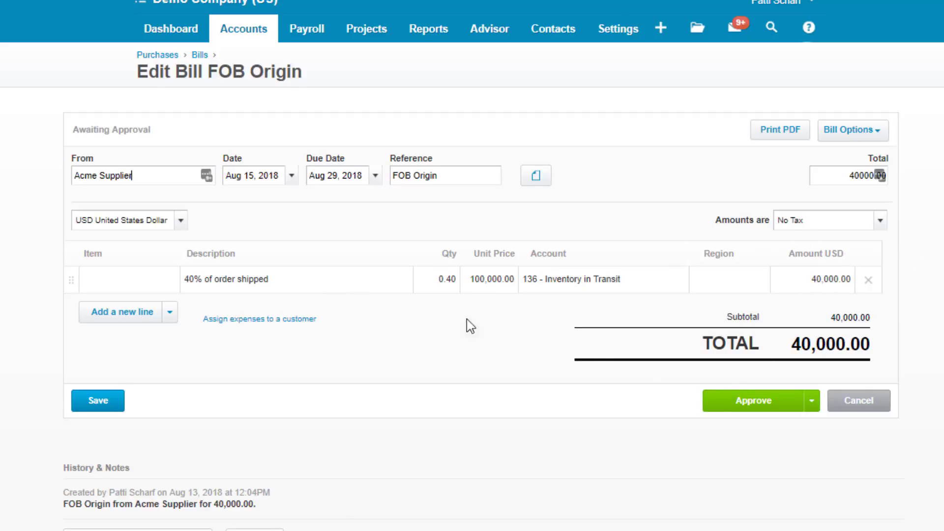
pyautogui.click(763, 409)
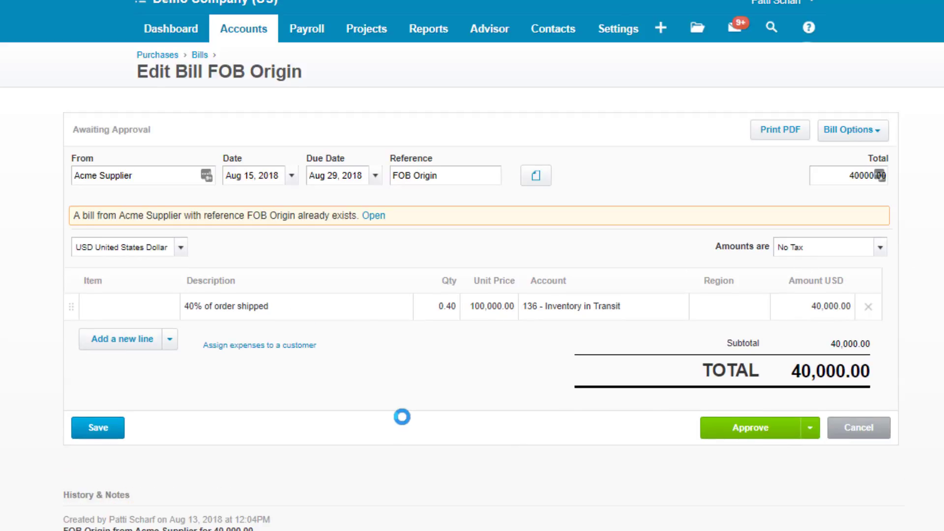
pyautogui.click(748, 434)
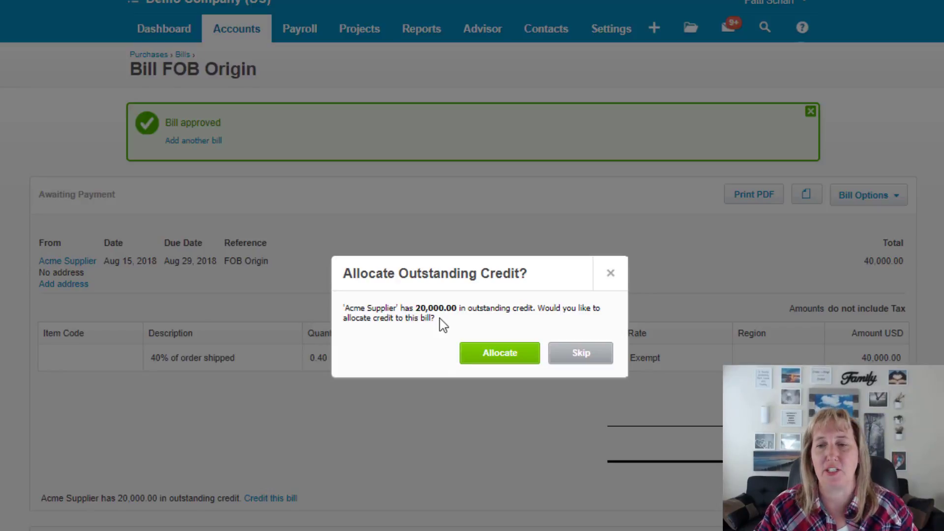
# Allocate 20,000.00 of the supplier's outstanding prepayment to the newly approved FOB Origin bill.
pyautogui.click(494, 358)
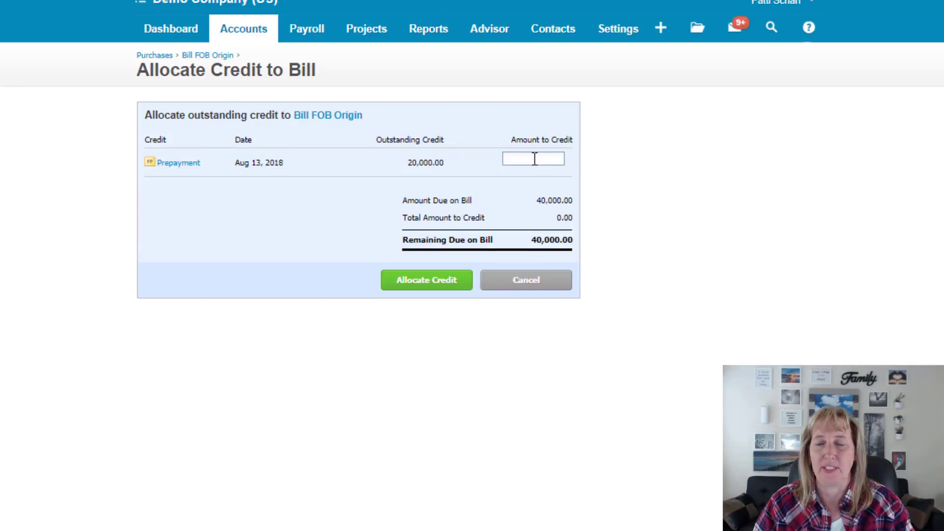
pyautogui.write('20000.00')
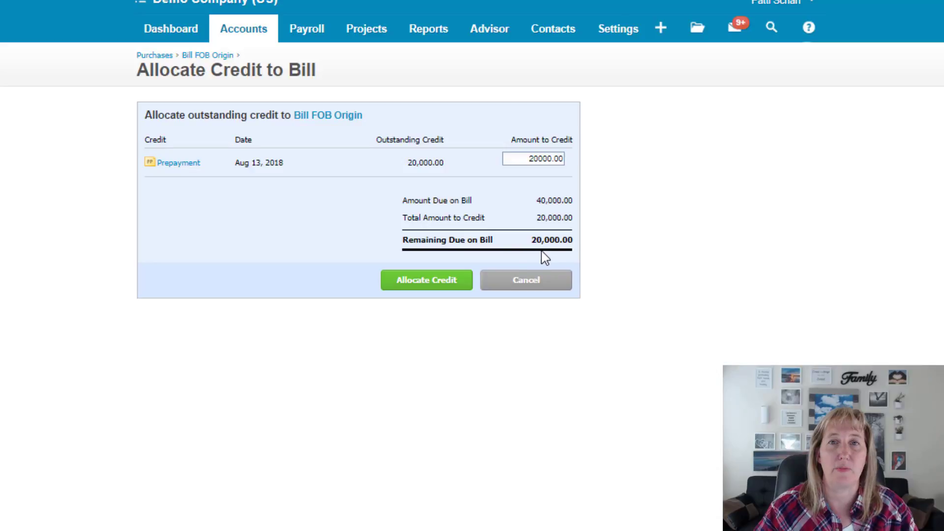
pyautogui.click(419, 284)
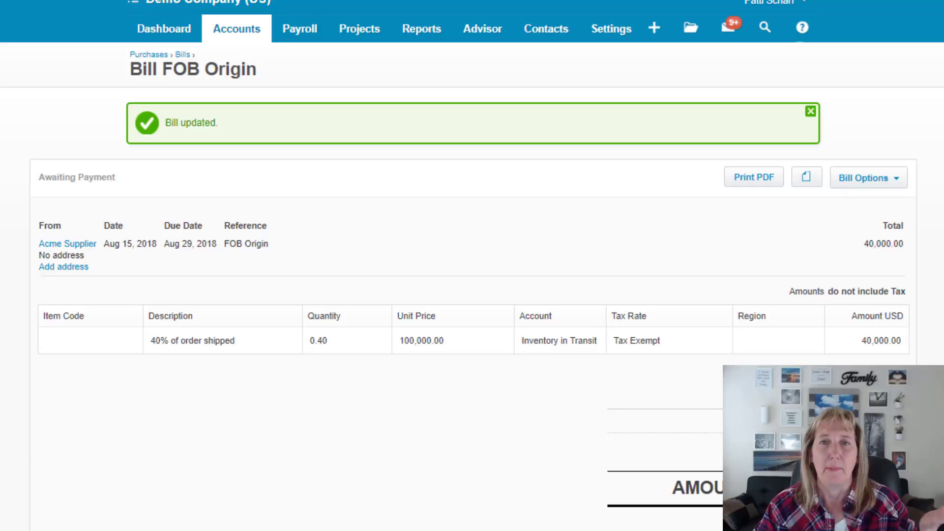
# Open the Balance Sheet for August 2018 and examine the Inventory in Transit line under current assets.
pyautogui.click(238, 30)
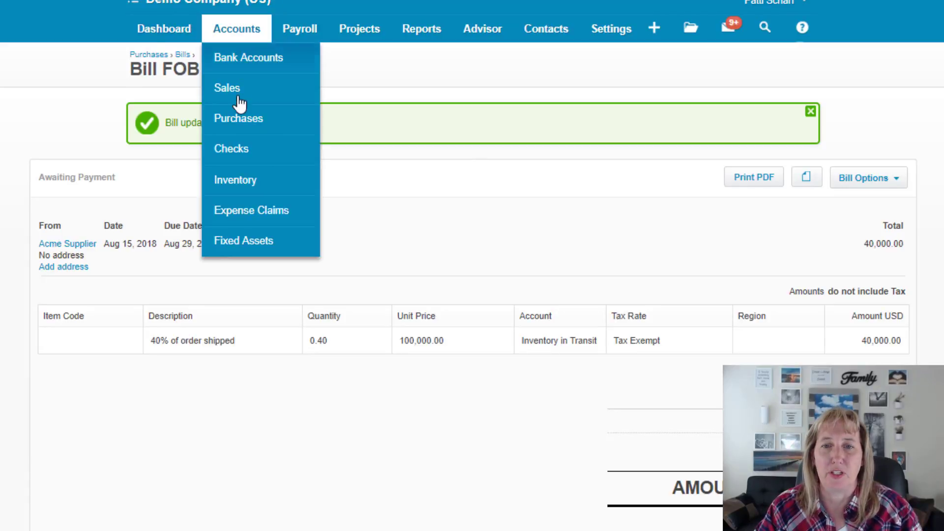
pyautogui.click(419, 39)
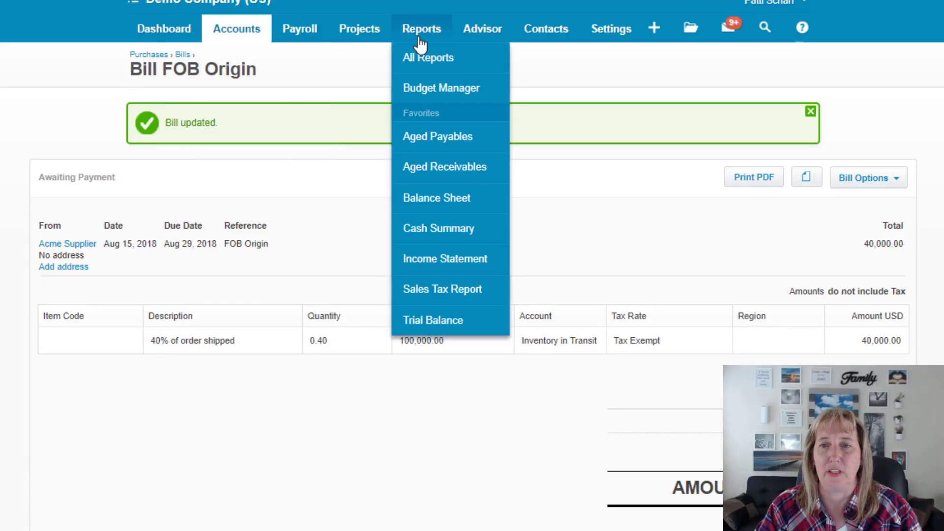
pyautogui.click(444, 203)
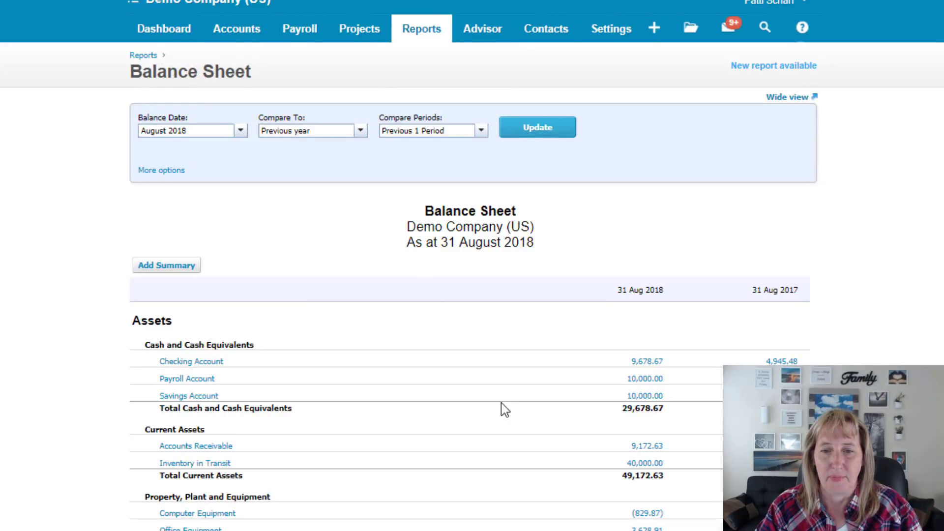
pyautogui.scroll(-2, 502, 407)
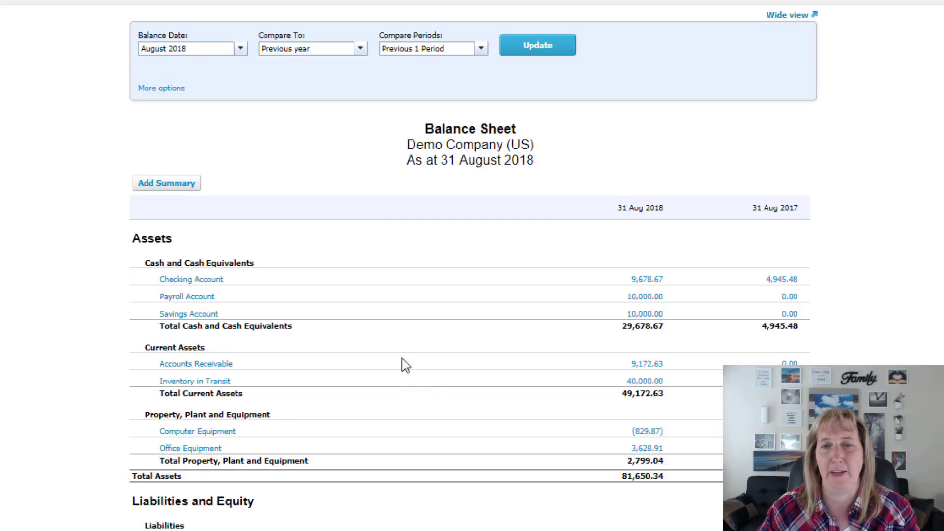
pyautogui.scroll(2, 295, 128)
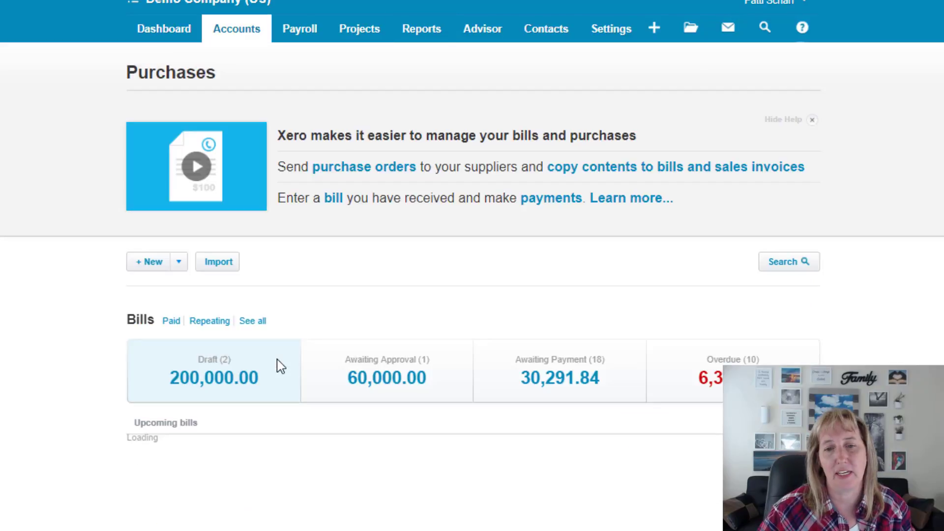
# Open the FOB Origin bill dated Sep 1, 2018 for 60% of the order from the bills awaiting approval and approve it.
pyautogui.click(357, 393)
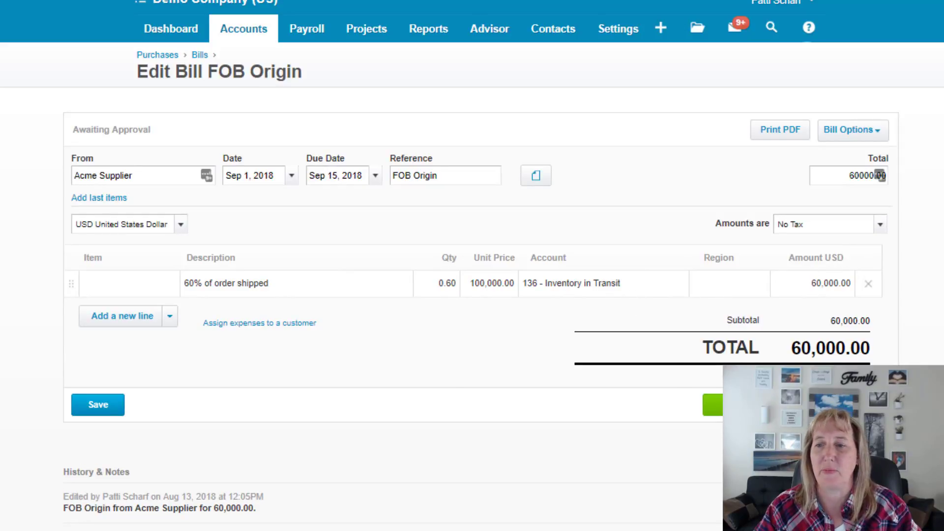
pyautogui.click(743, 414)
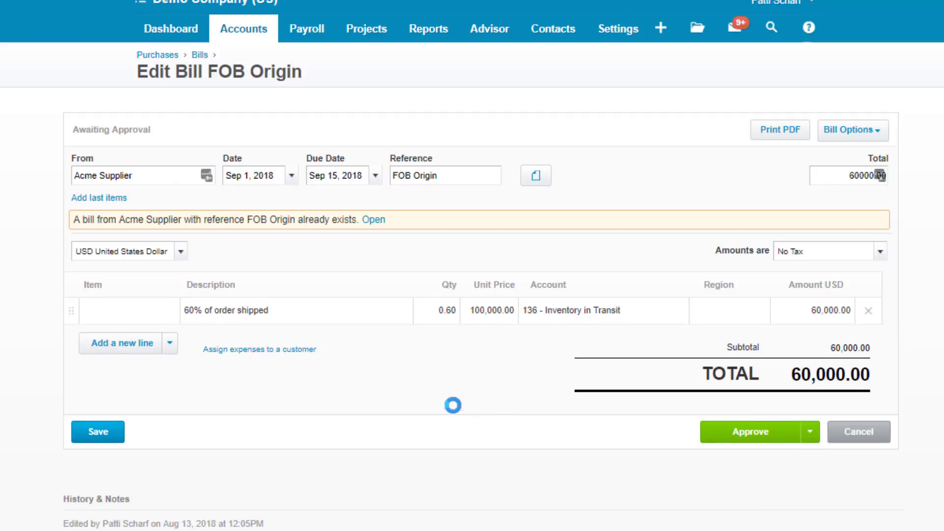
pyautogui.click(741, 439)
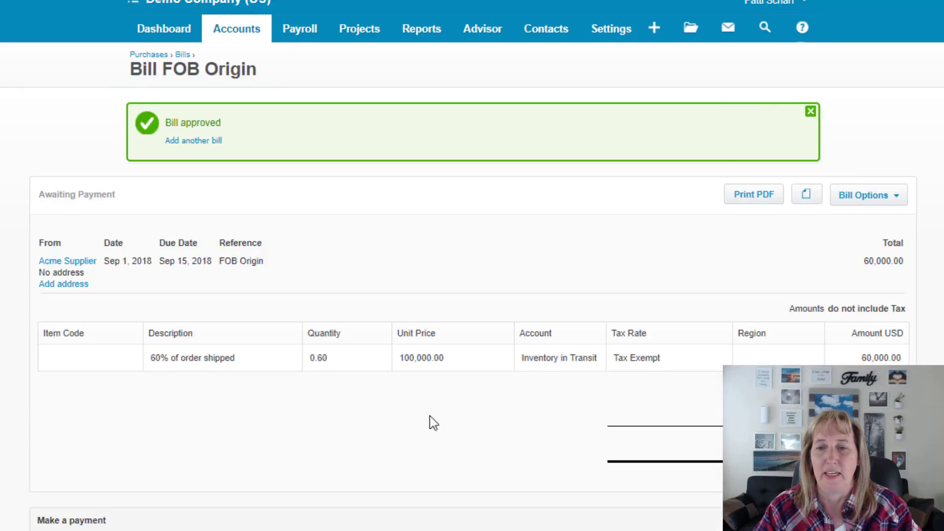
# Open the Balance Sheet for September 2018 and check the Inventory in Transit balance.
pyautogui.click(421, 34)
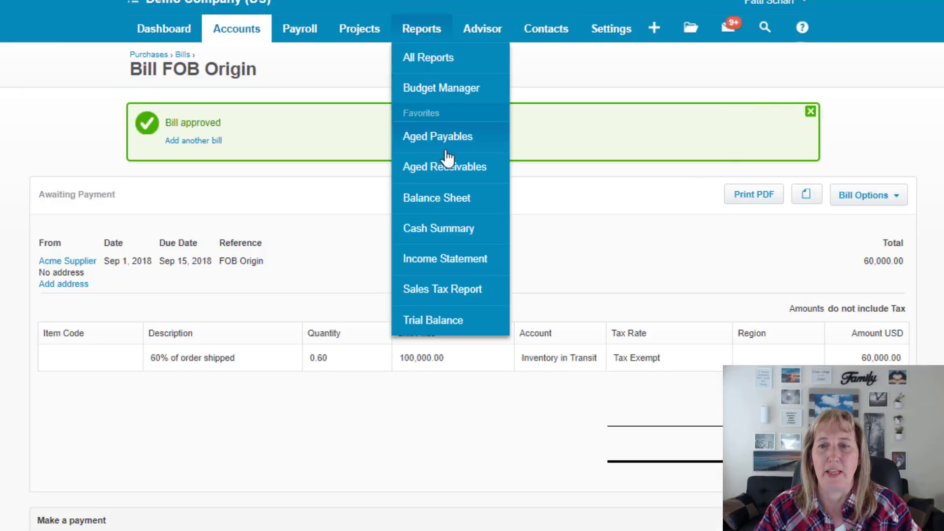
pyautogui.click(442, 207)
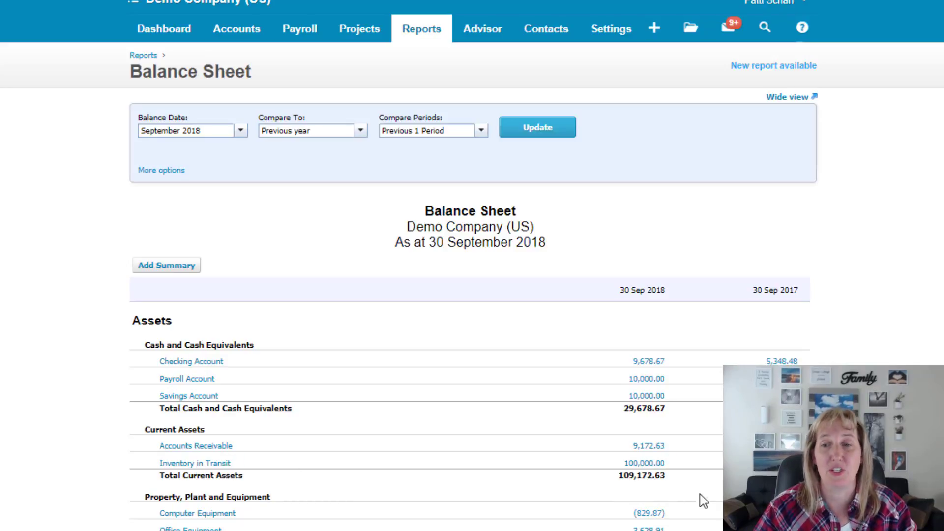
pyautogui.moveTo(672, 464)
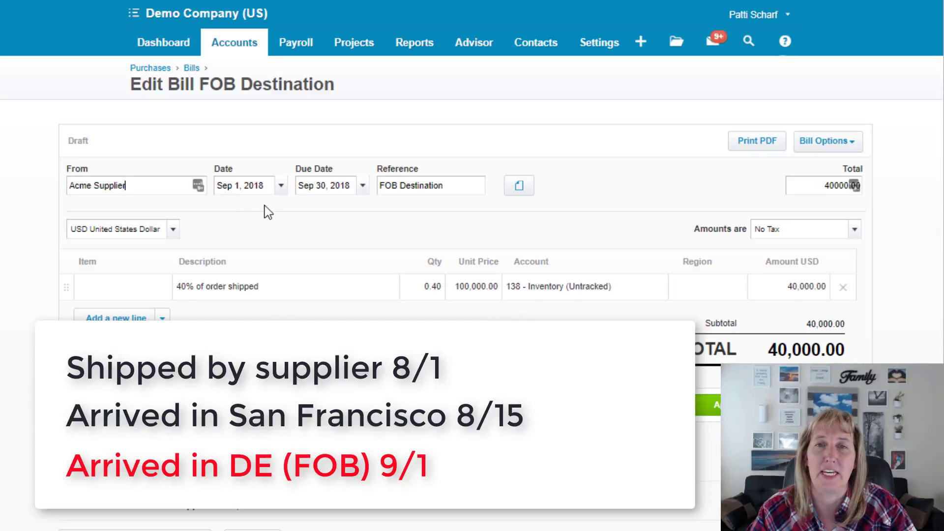
# Approve the draft FOB Destination bill for 40% of the order and allocate 20,000.00 of the supplier's prepayment to it.
pyautogui.click(714, 406)
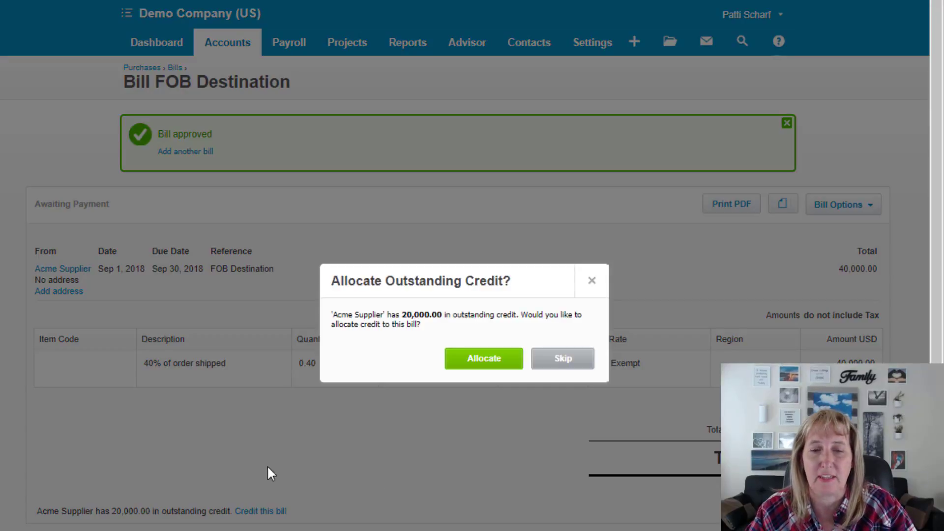
pyautogui.click(470, 360)
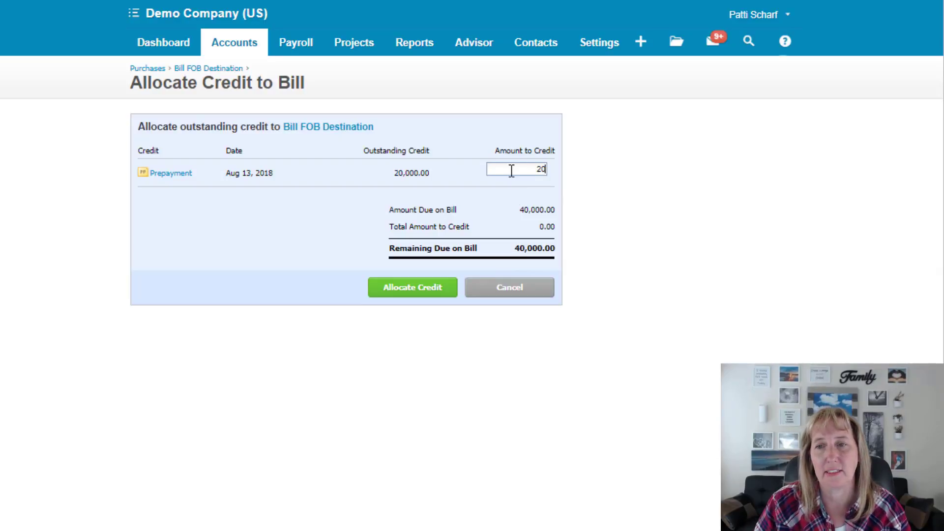
pyautogui.press('Tab')
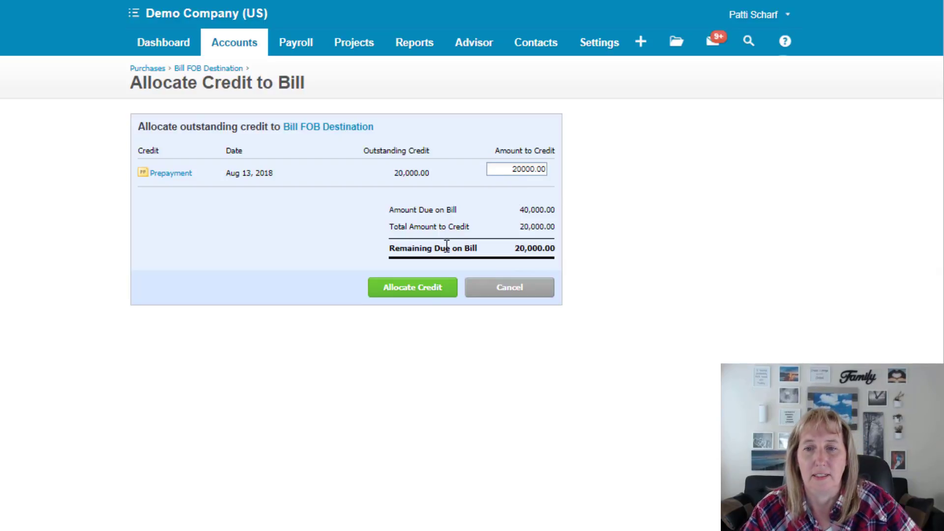
pyautogui.click(411, 290)
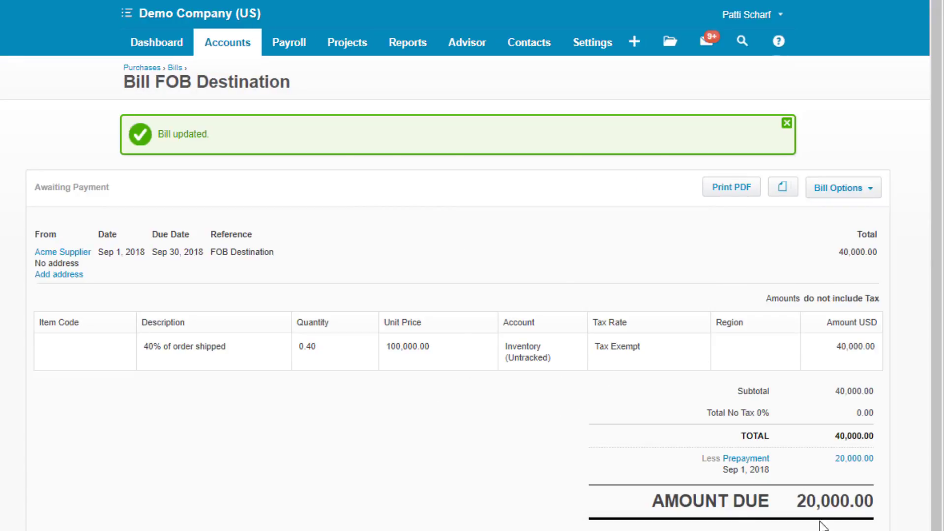
# Go to the draft bills and approve Acme Supplier's remaining FOB Destination bill for 60% of the order.
pyautogui.click(176, 68)
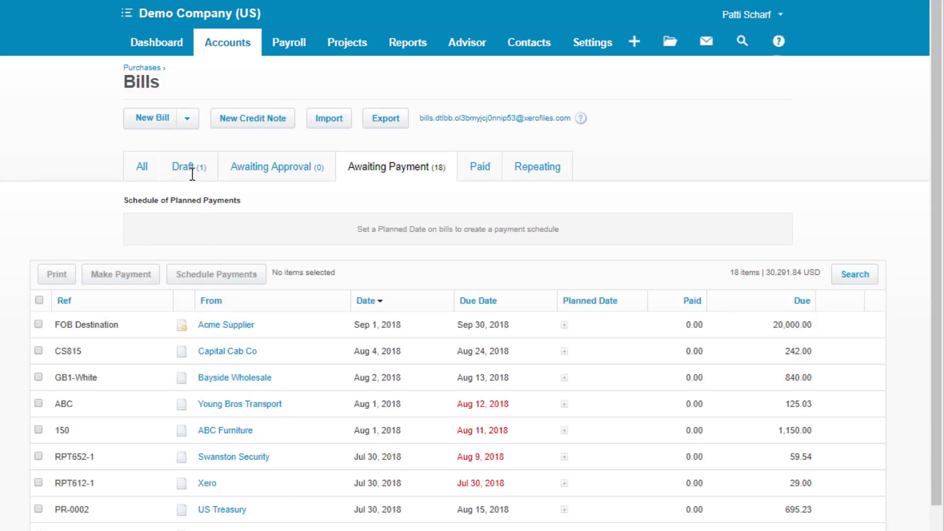
pyautogui.click(179, 171)
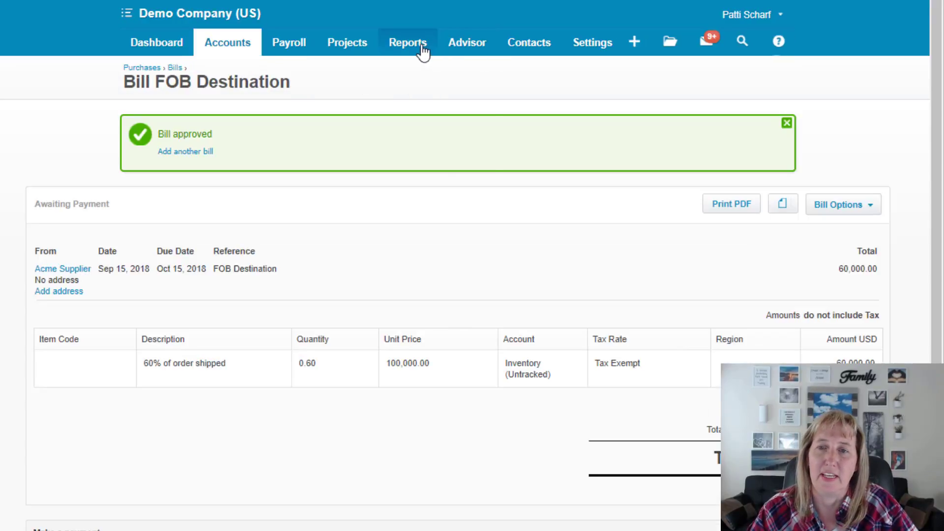
# Open the Balance Sheet for August 2018 and check the Prepaid Inventory line under current assets.
pyautogui.click(421, 50)
pyautogui.click(423, 216)
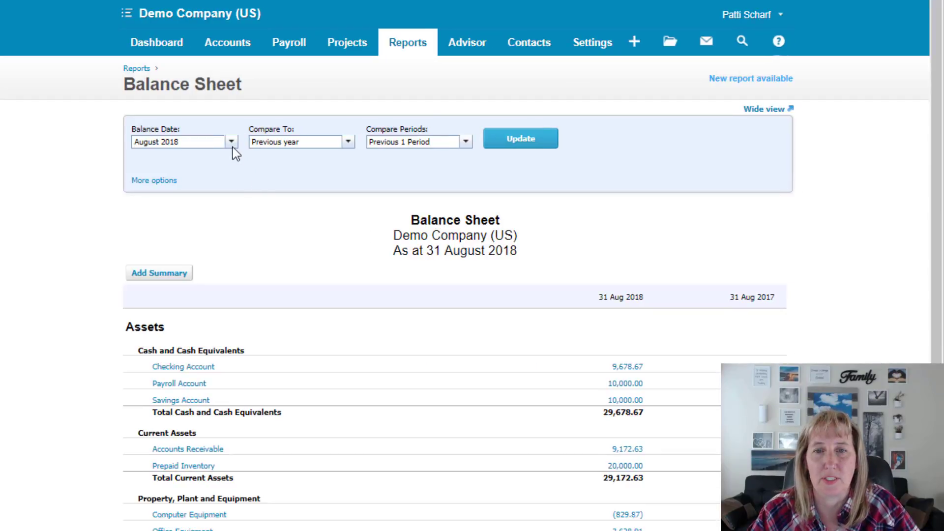
pyautogui.click(232, 144)
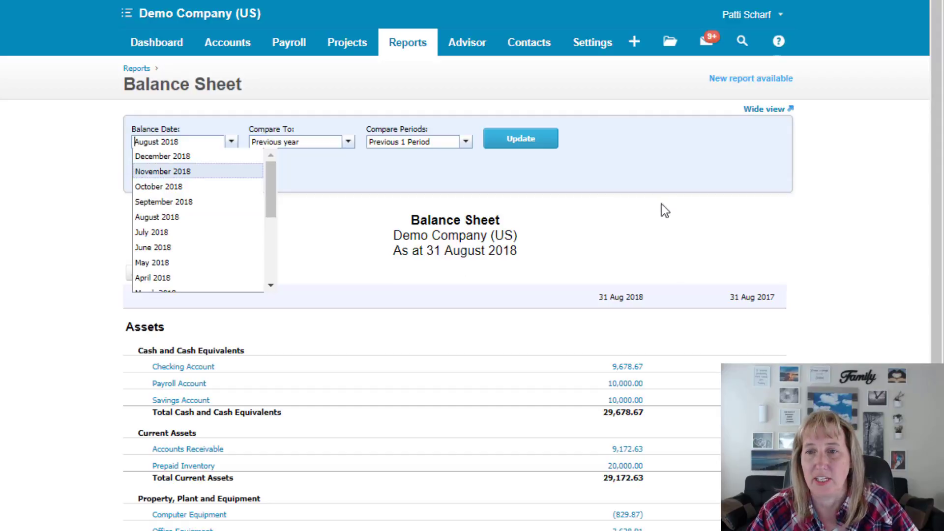
pyautogui.click(663, 221)
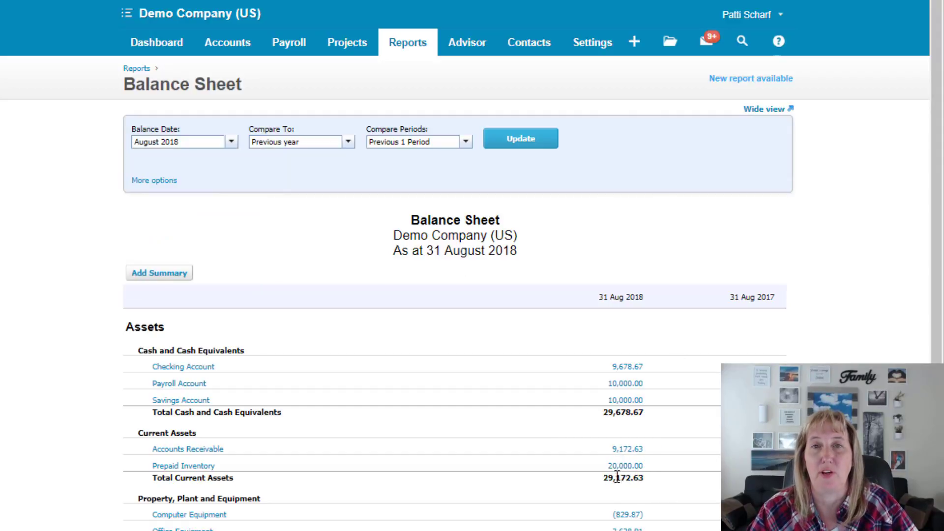
# Update the Balance Sheet to September 2018 and check the Inventory (Untracked) line.
pyautogui.click(232, 144)
pyautogui.click(184, 201)
pyautogui.click(518, 142)
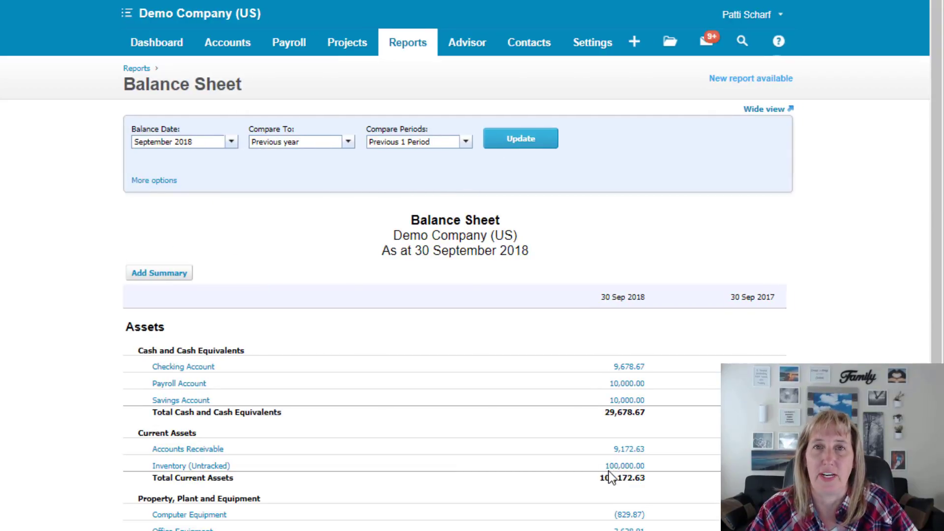
# Open the Sep 1, 2018 FOB Destination bill from the purchases awaiting payment to review its amount due.
pyautogui.click(244, 51)
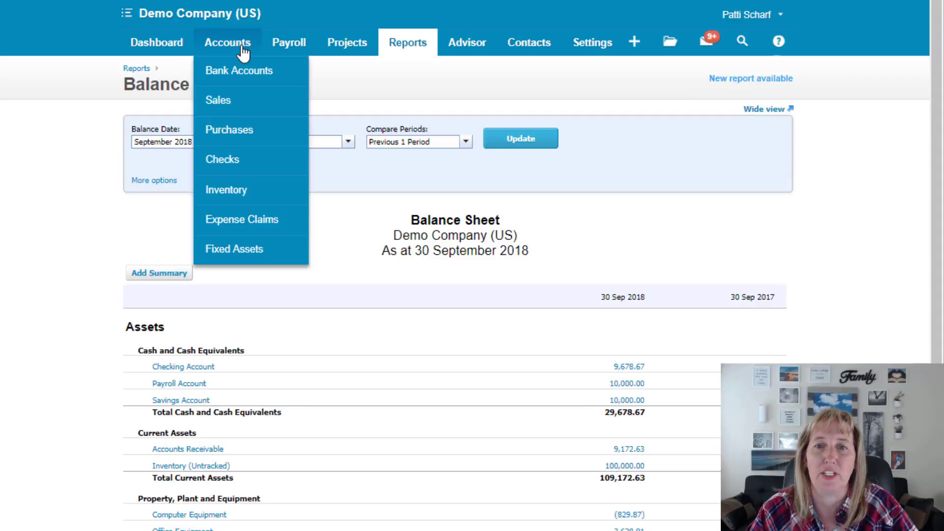
pyautogui.click(220, 132)
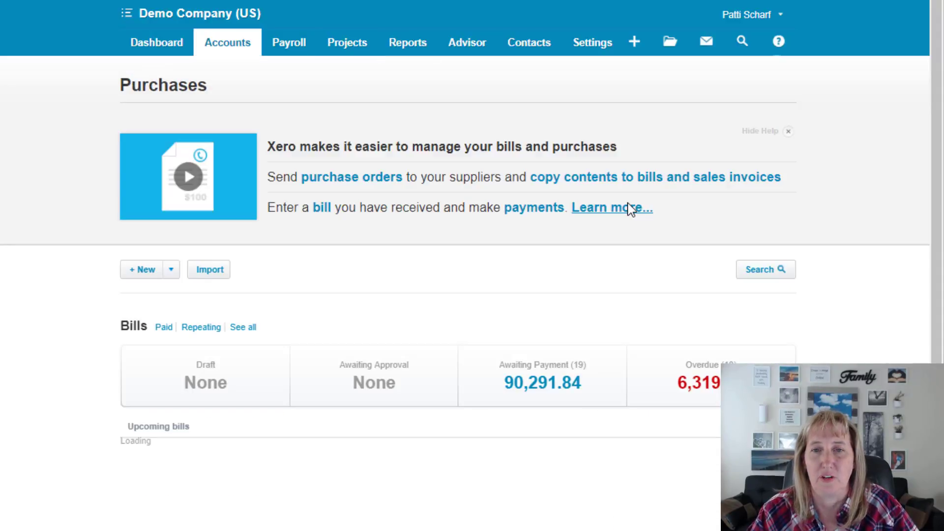
pyautogui.click(532, 385)
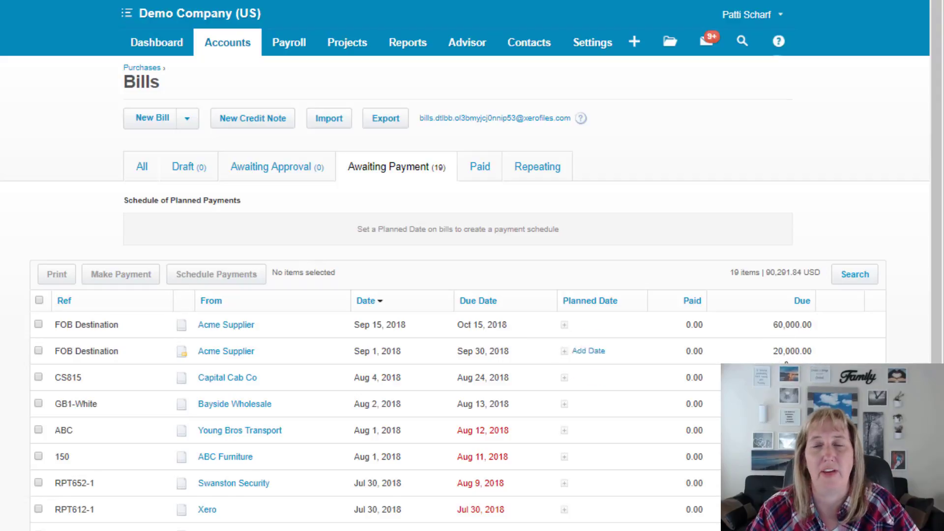
pyautogui.click(186, 363)
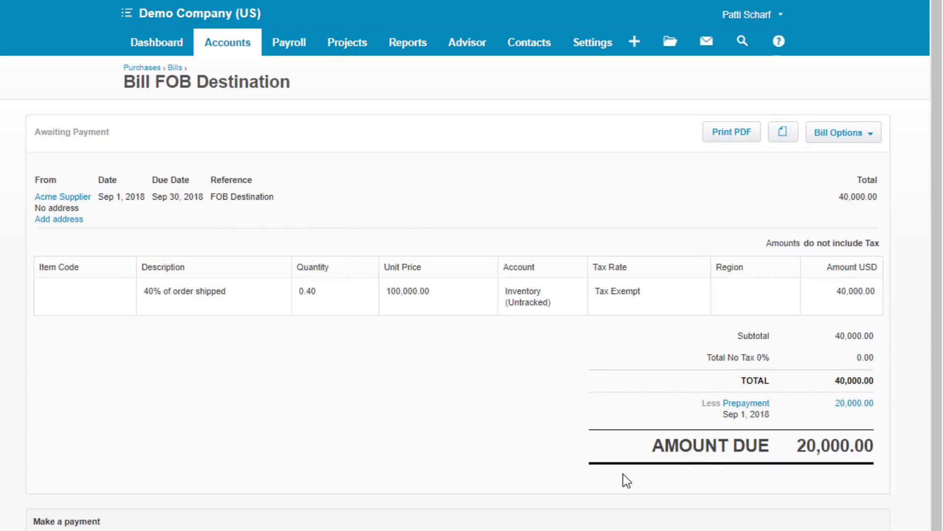